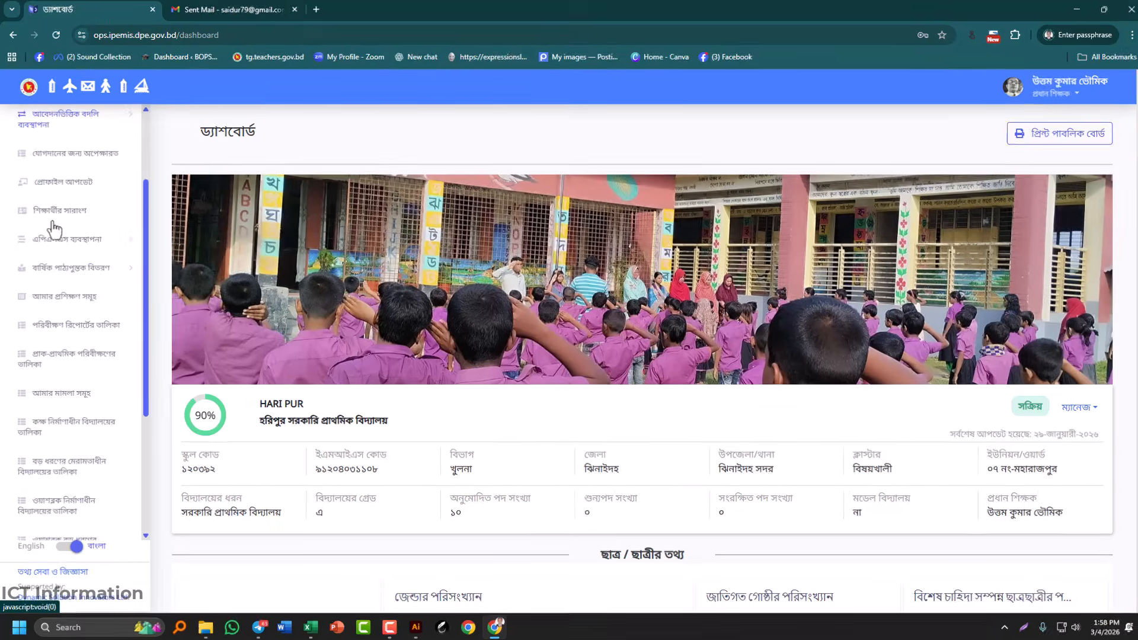
Step: Open the details of the 4 September 2025 application (৪ সেপ্টেম্বর, ২০২৫) from the SLIP application list (স্লিপ আবেদনের তালিকা)
{"action": "scroll", "coordinate": [77, 202], "scroll_direction": "down", "scroll_amount": 2}
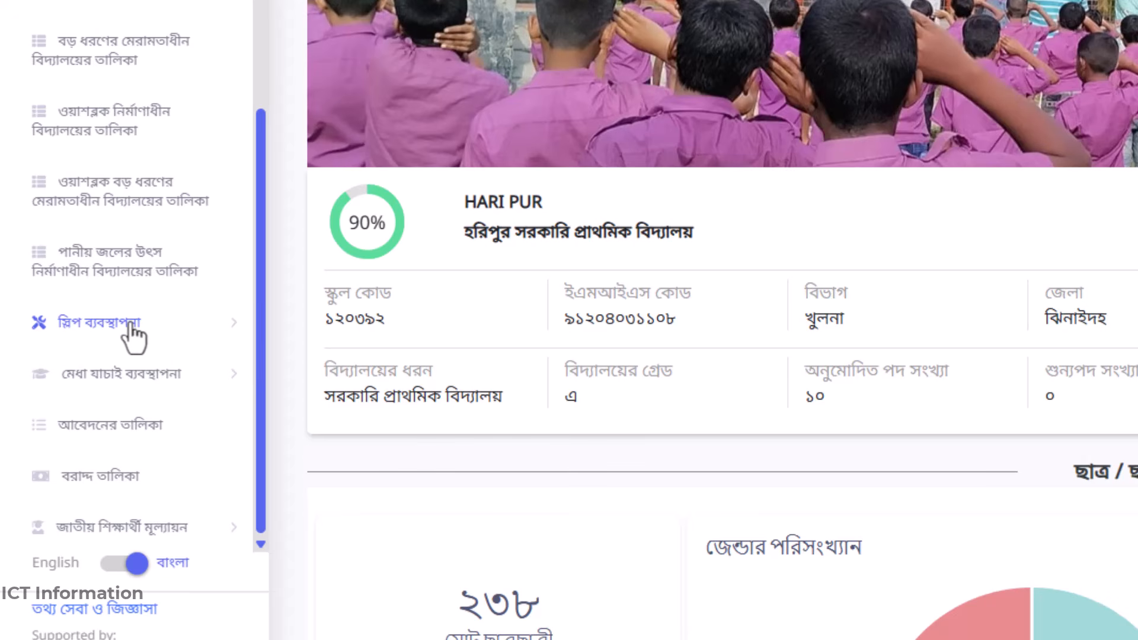
{"action": "left_click", "coordinate": [131, 326]}
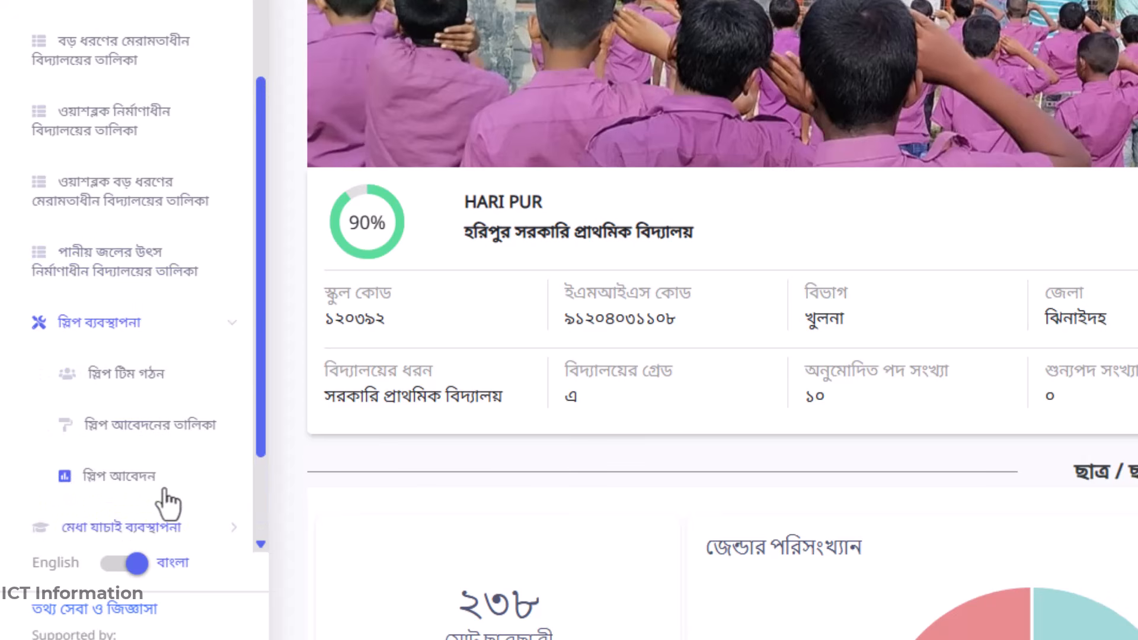
{"action": "left_click", "coordinate": [169, 425]}
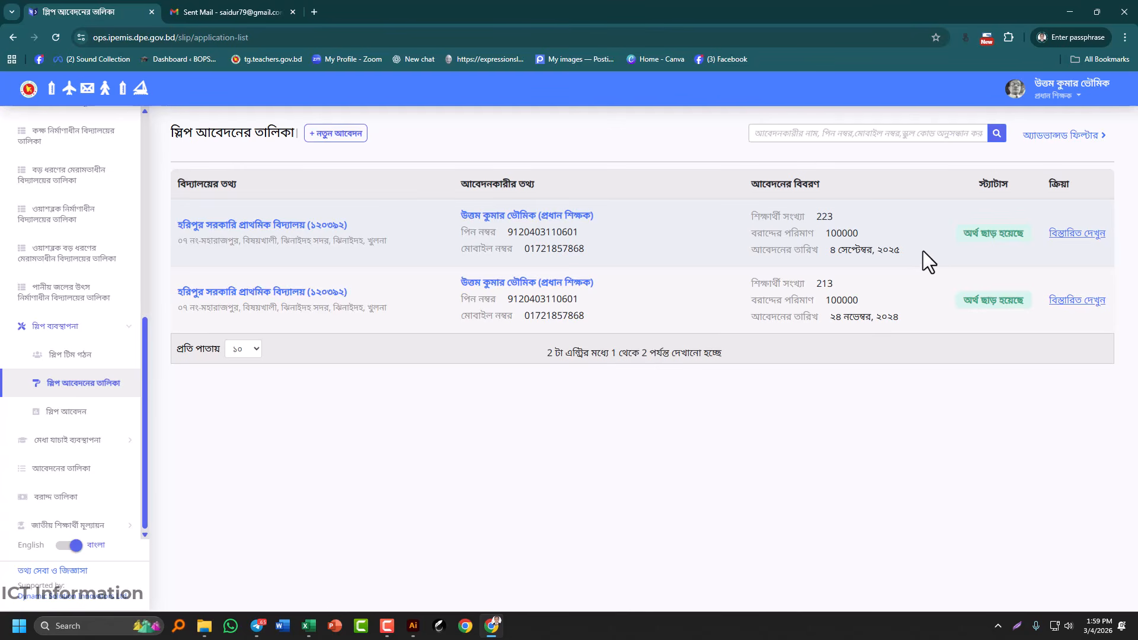
{"action": "left_click", "coordinate": [1087, 235]}
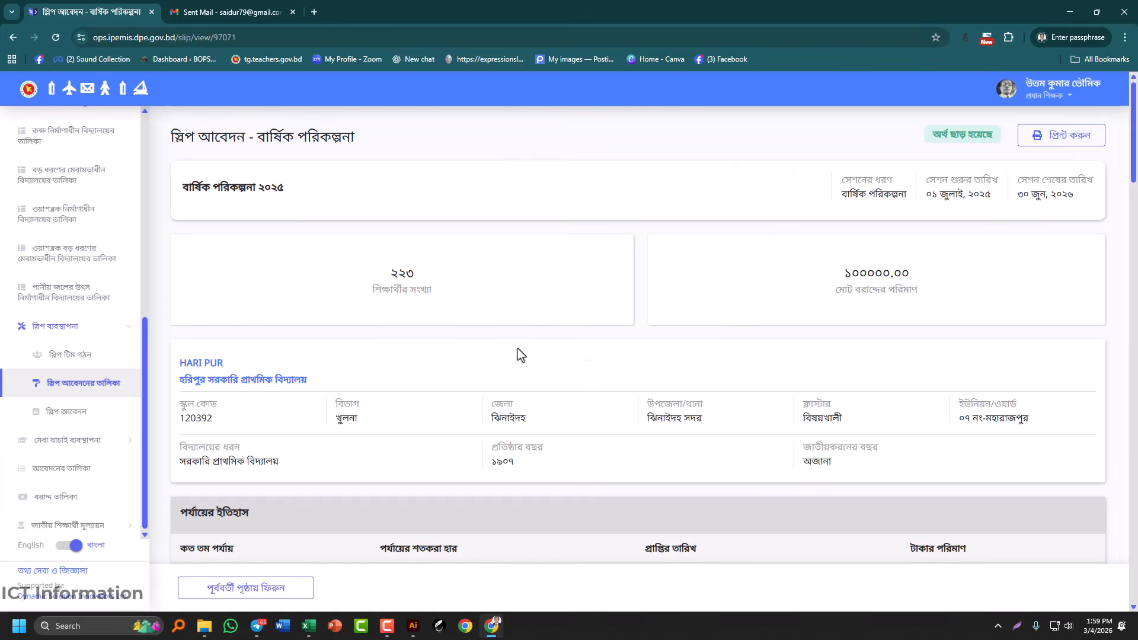
Step: Review the SLIP annual plan from the instalment history through the income sources and annual activities to the approval comments
{"action": "scroll", "coordinate": [636, 281], "scroll_direction": "down", "scroll_amount": 5}
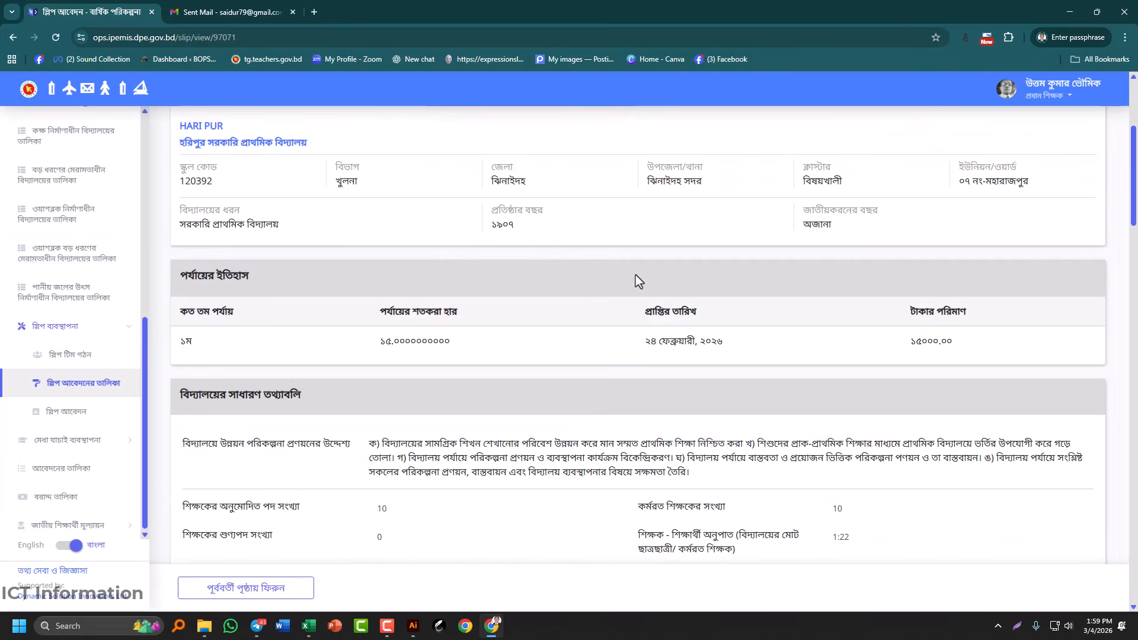
{"action": "scroll", "coordinate": [536, 283], "scroll_direction": "down", "scroll_amount": 15}
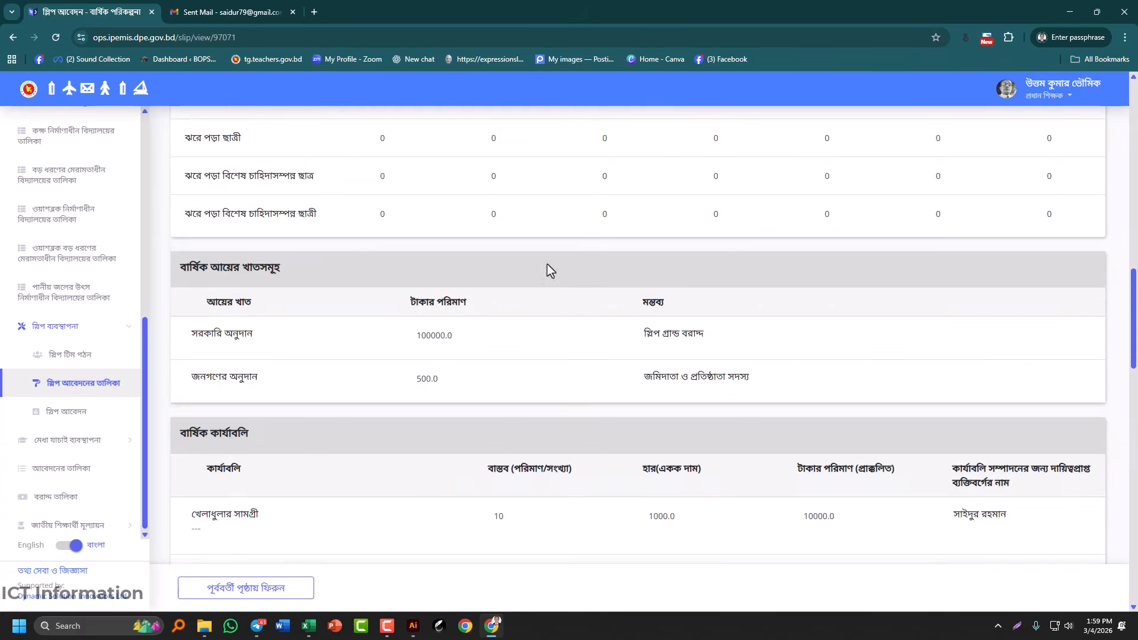
{"action": "scroll", "coordinate": [548, 264], "scroll_direction": "down", "scroll_amount": 15}
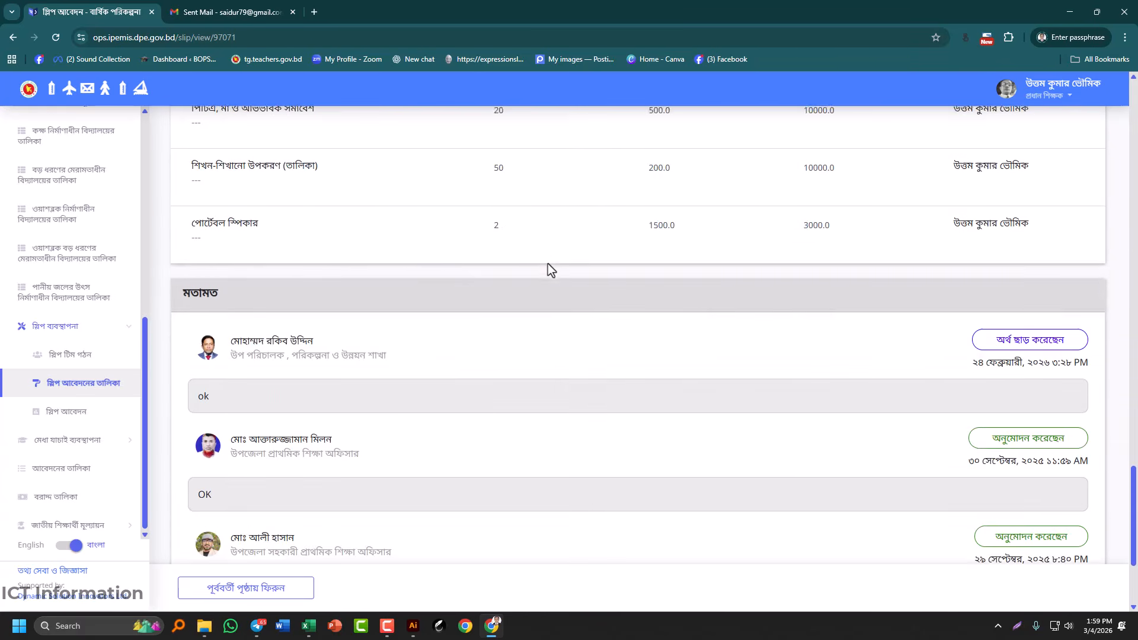
{"action": "scroll", "coordinate": [548, 264], "scroll_direction": "down", "scroll_amount": 1}
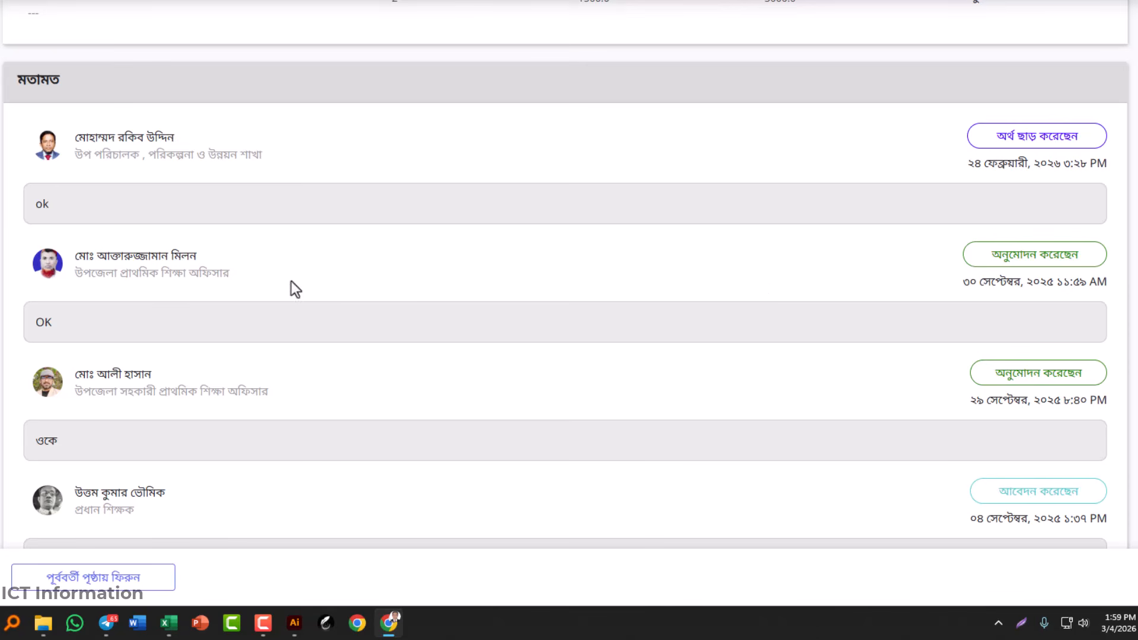
{"action": "scroll", "coordinate": [705, 287], "scroll_direction": "down", "scroll_amount": 2}
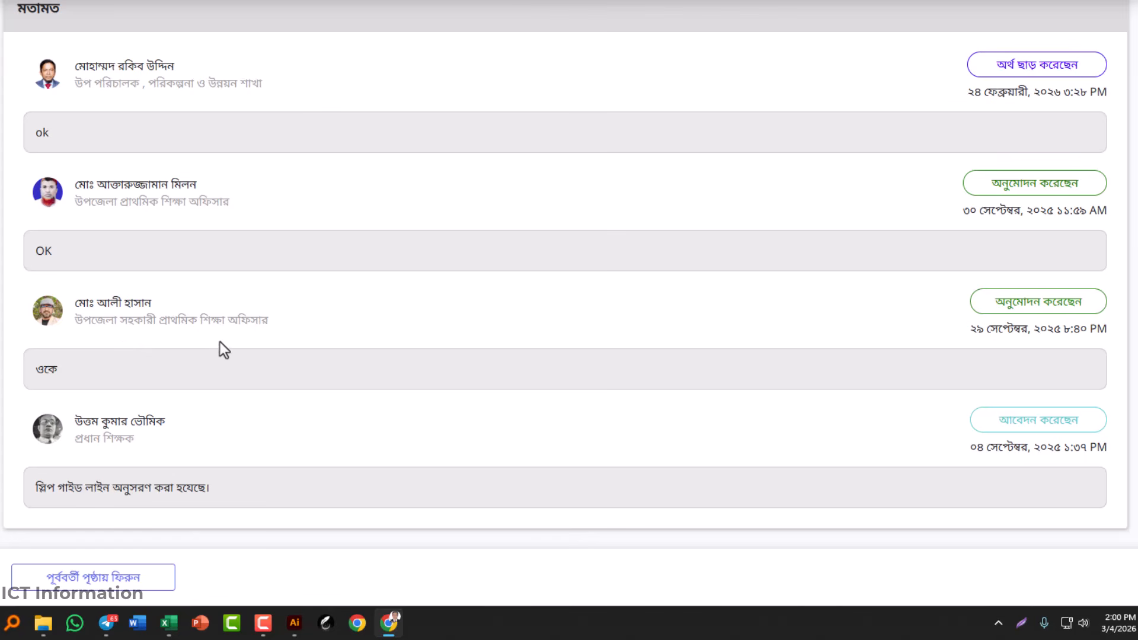
{"action": "scroll", "coordinate": [509, 298], "scroll_direction": "up", "scroll_amount": 10}
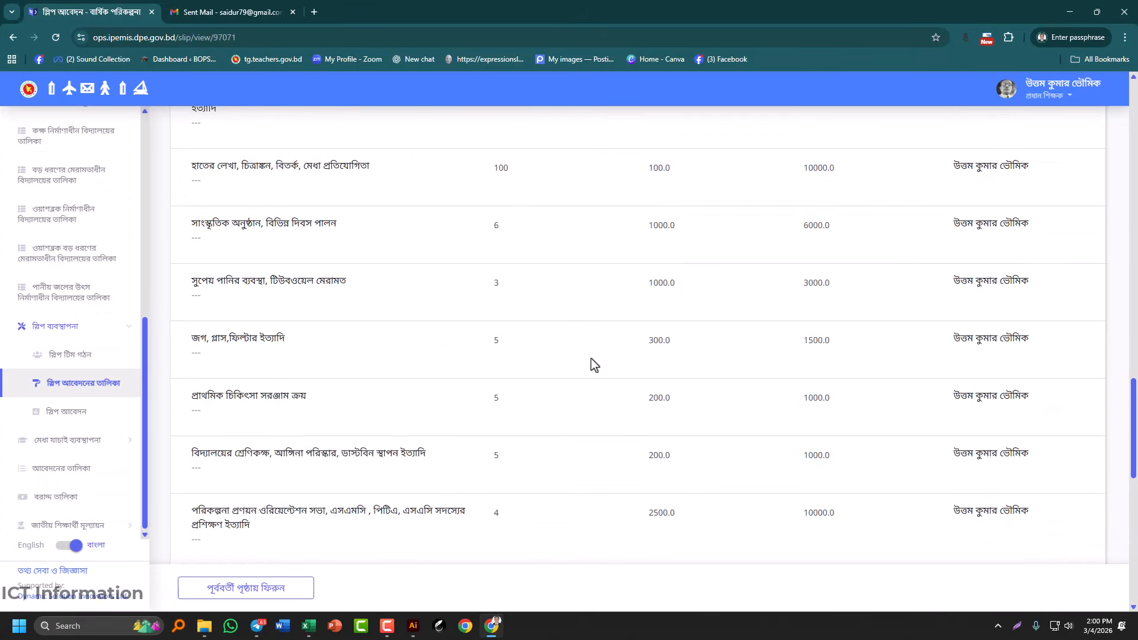
{"action": "scroll", "coordinate": [592, 360], "scroll_direction": "up", "scroll_amount": 2}
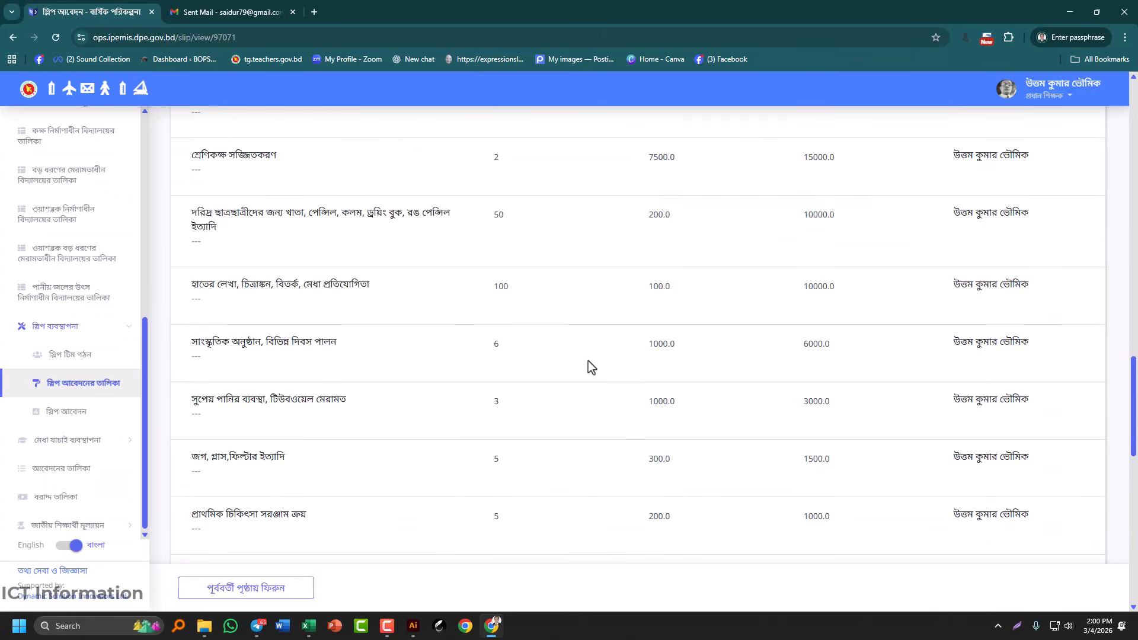
{"action": "scroll", "coordinate": [713, 354], "scroll_direction": "up", "scroll_amount": 3}
{"action": "scroll", "coordinate": [713, 354], "scroll_direction": "up", "scroll_amount": 10}
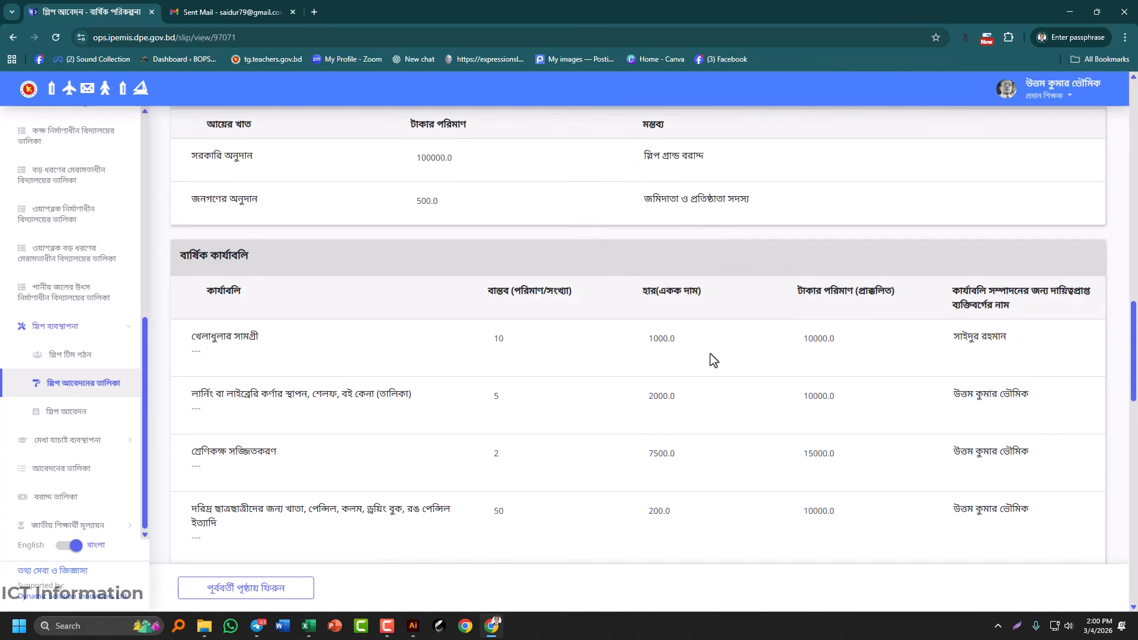
{"action": "scroll", "coordinate": [713, 359], "scroll_direction": "up", "scroll_amount": 10}
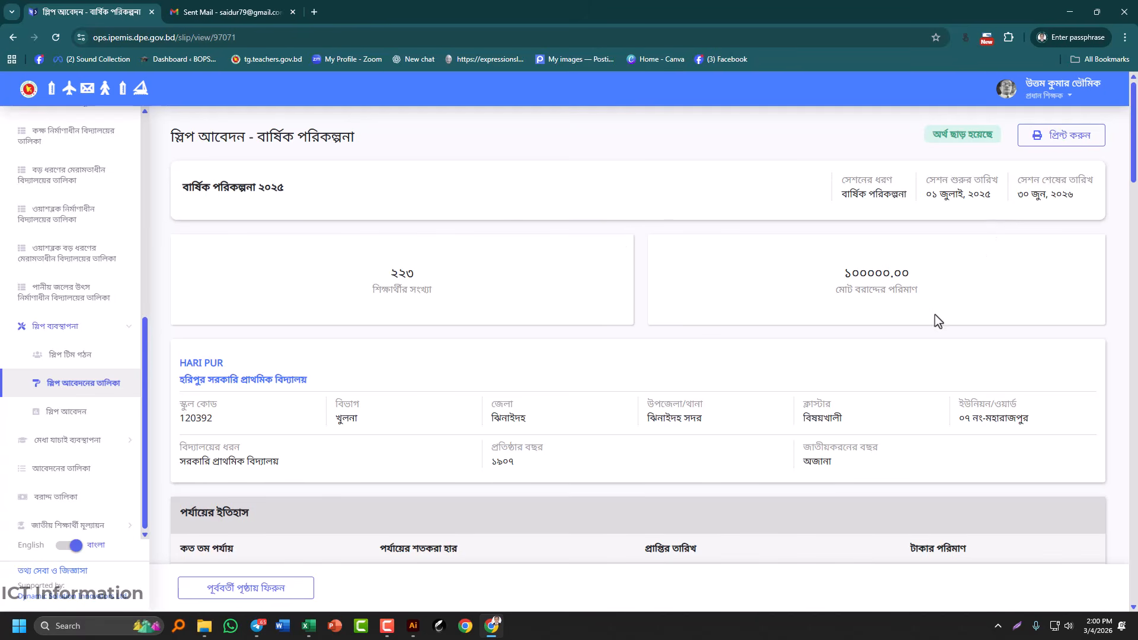
Step: Start printing the annual plan with Save as PDF as the destination and check the preview pages
{"action": "left_click", "coordinate": [1073, 141]}
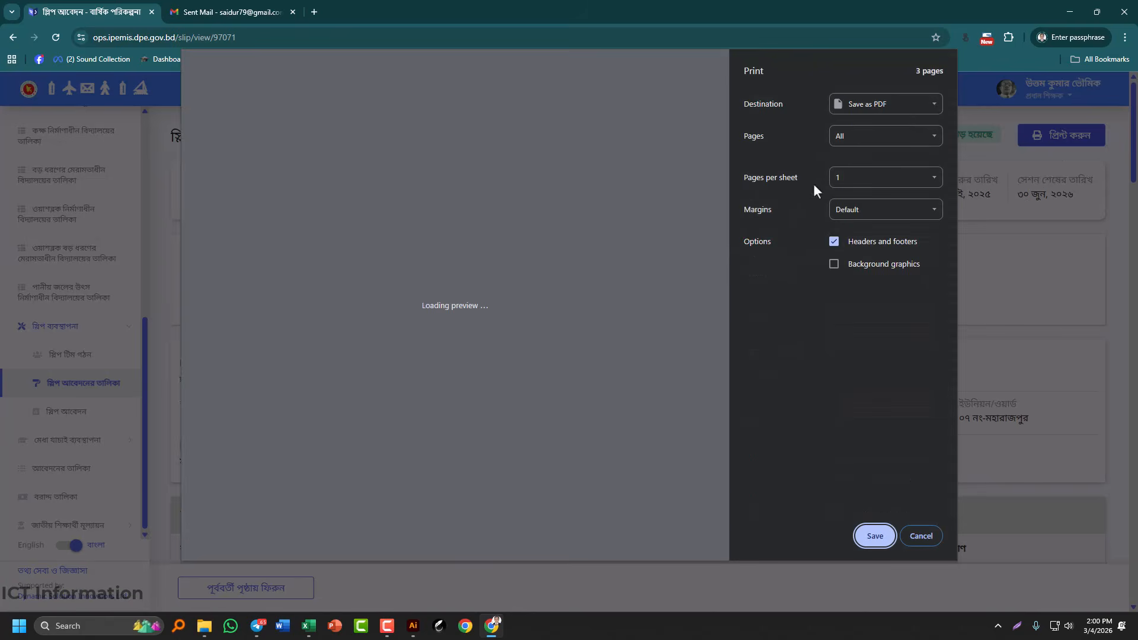
{"action": "left_click", "coordinate": [918, 114]}
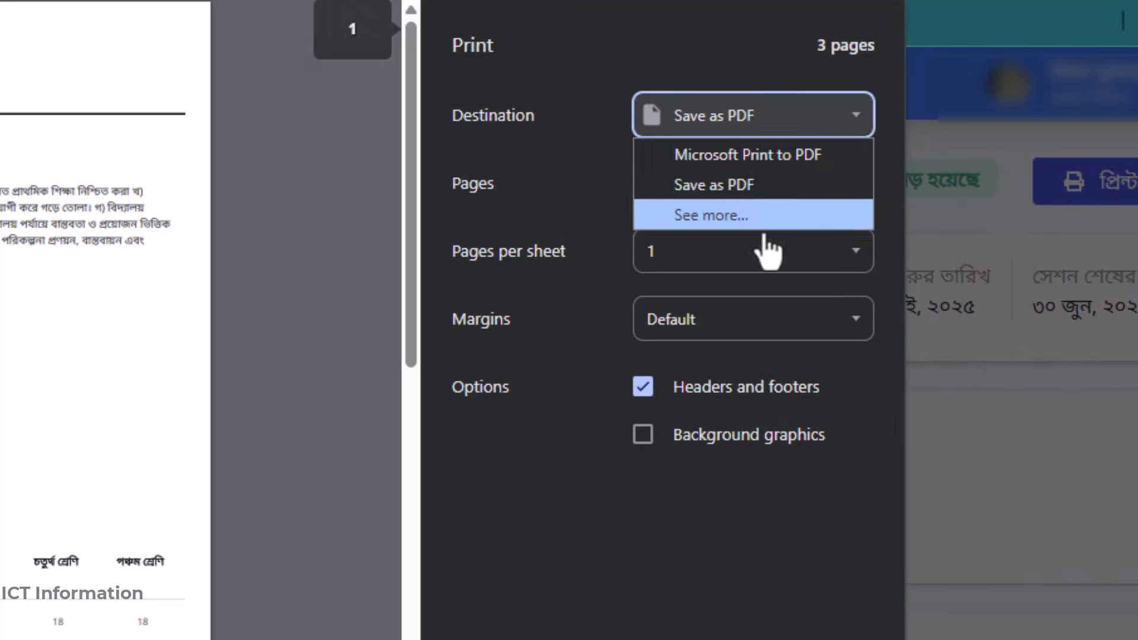
{"action": "left_click", "coordinate": [763, 187]}
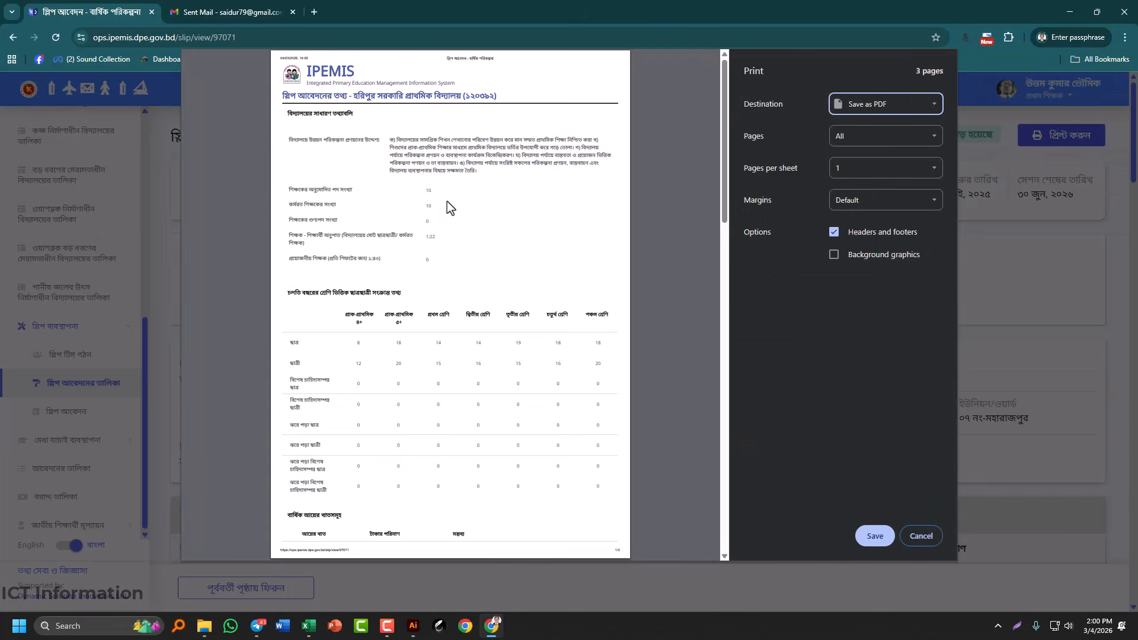
{"action": "scroll", "coordinate": [447, 201], "scroll_direction": "down", "scroll_amount": 13}
{"action": "scroll", "coordinate": [443, 208], "scroll_direction": "up", "scroll_amount": 10}
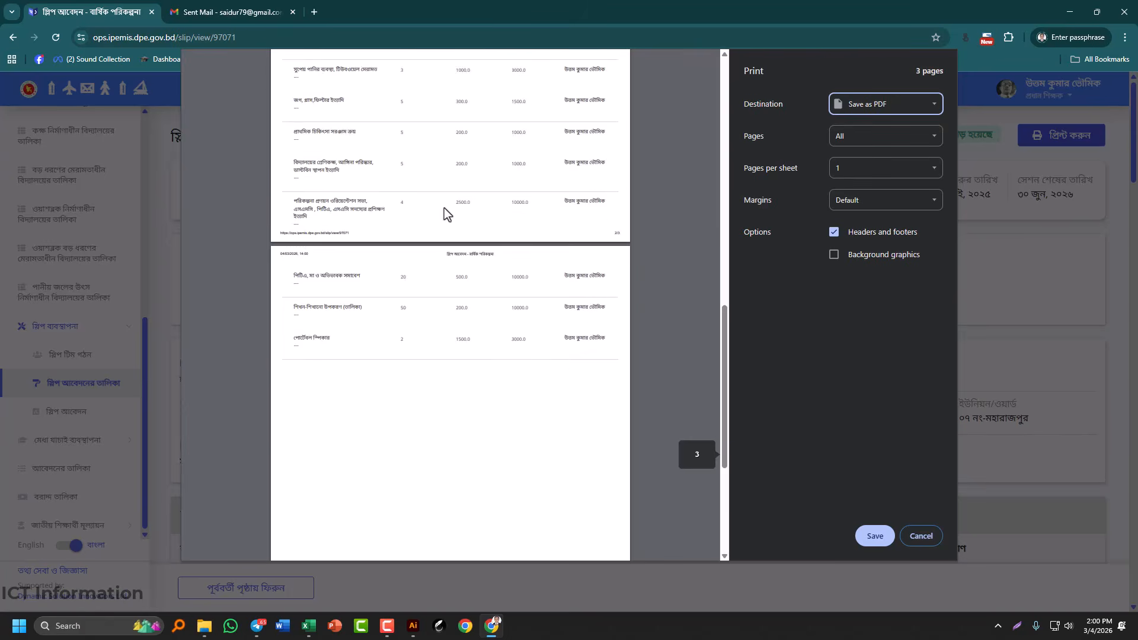
{"action": "scroll", "coordinate": [451, 198], "scroll_direction": "up", "scroll_amount": 1}
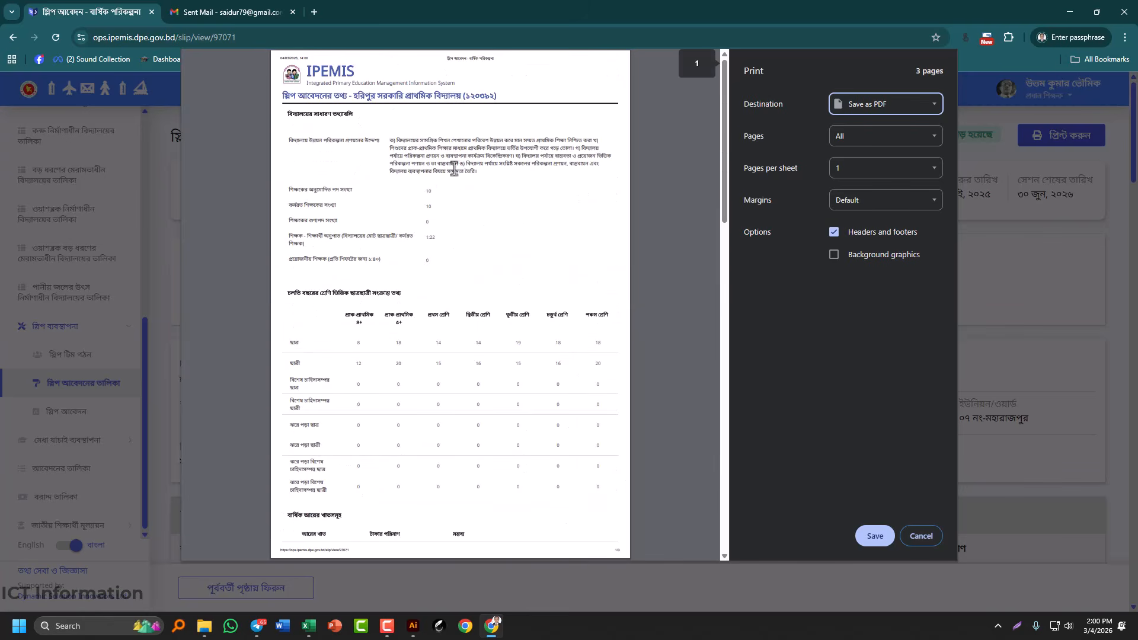
{"action": "scroll", "coordinate": [464, 264], "scroll_direction": "down", "scroll_amount": 5}
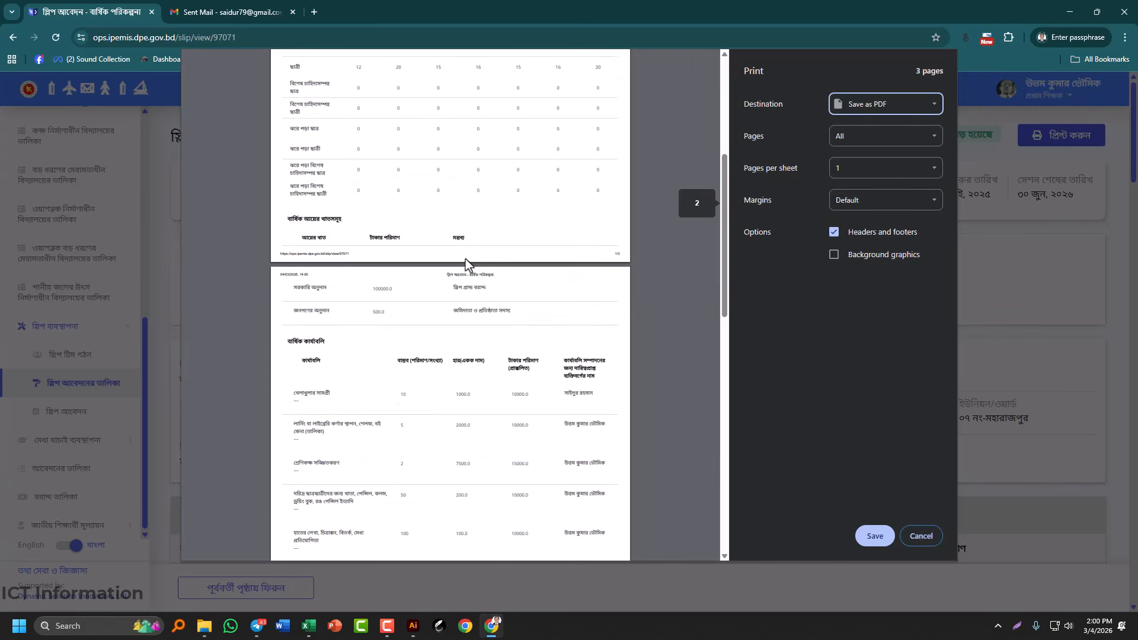
Step: Save the PDF to the Desktop as "হরিপুর স্লিপ আবেদন - বার্ষিক পরিকল্পনা.pdf"
{"action": "left_click", "coordinate": [872, 539]}
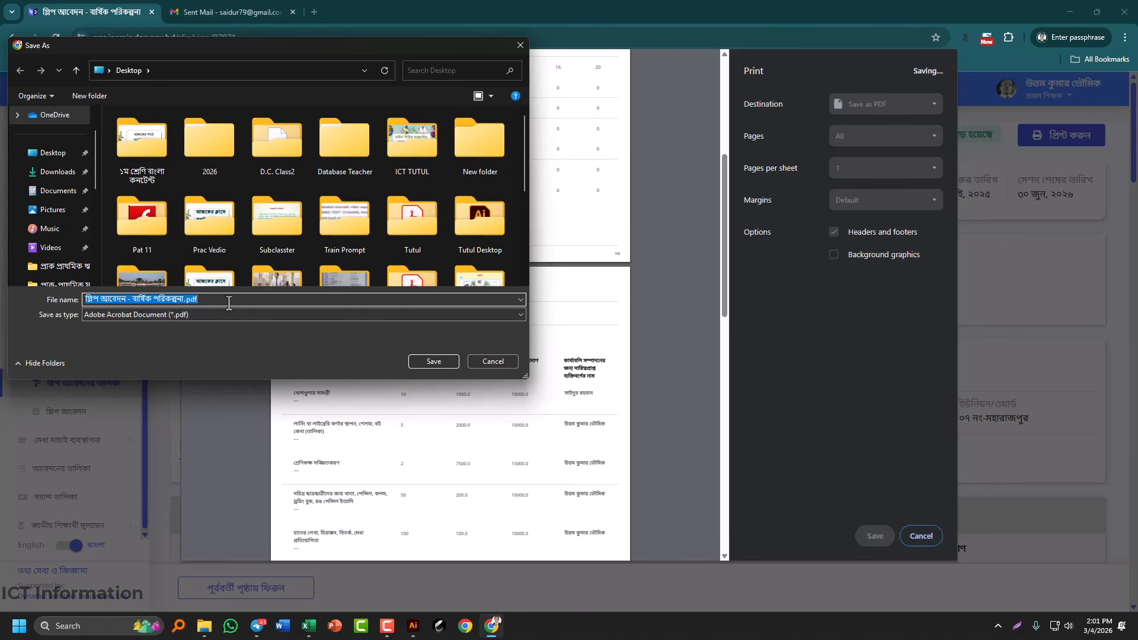
{"action": "left_click", "coordinate": [109, 299]}
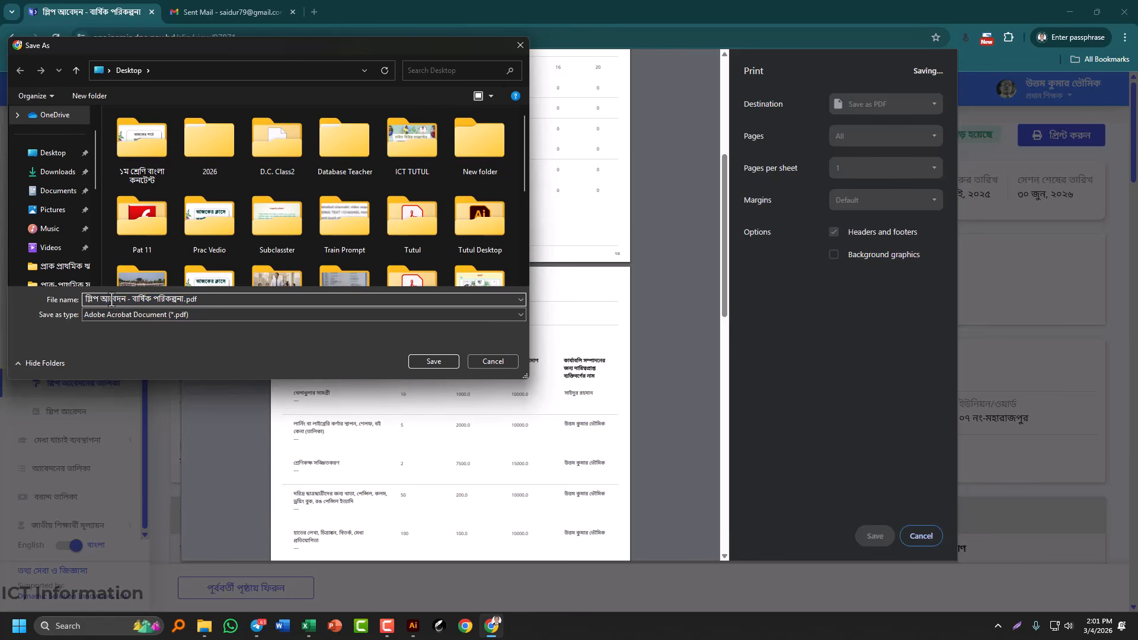
{"action": "type", "text": "হরিপুর"}
{"action": "left_click", "coordinate": [49, 153]}
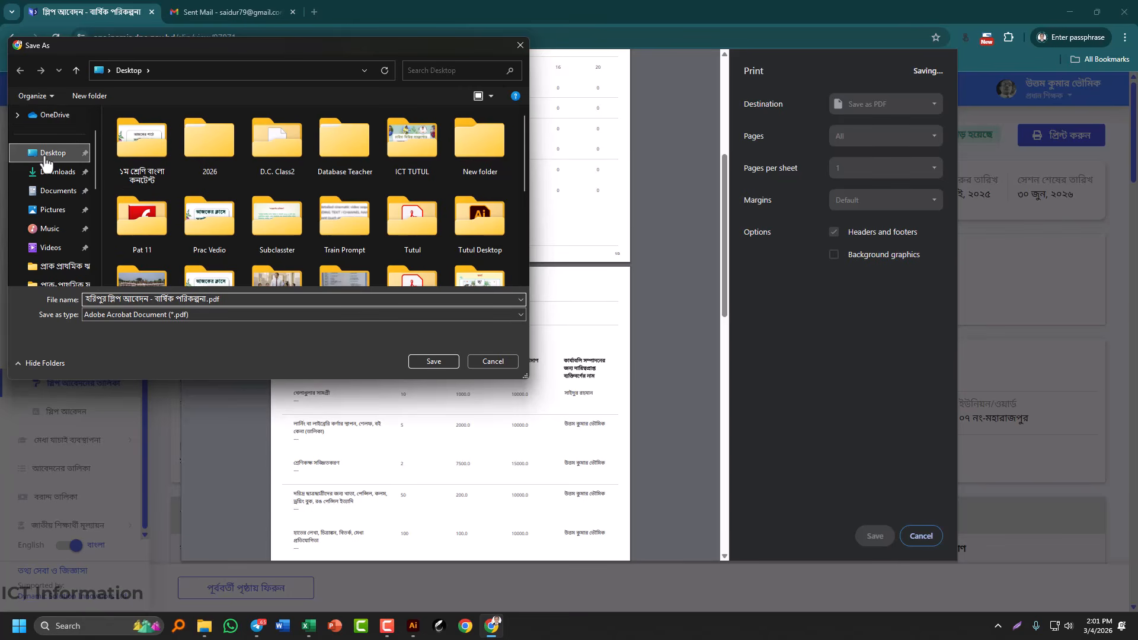
{"action": "left_click", "coordinate": [443, 361]}
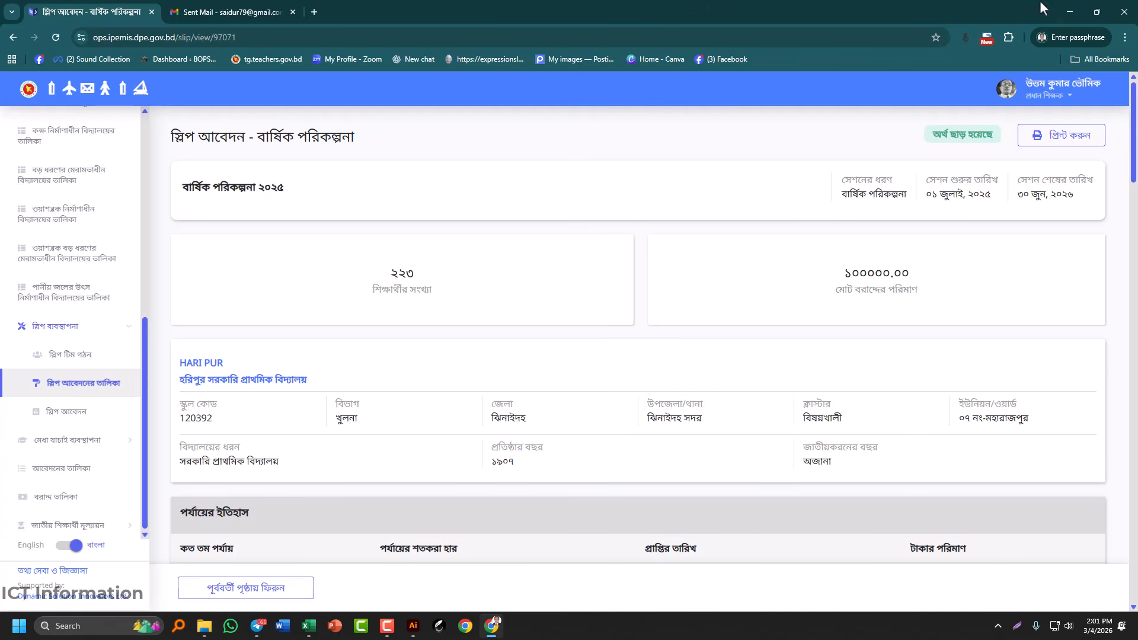
Step: Switch to Gmail and start a new message addressed to the account owner's own e-mail
{"action": "left_click", "coordinate": [228, 12]}
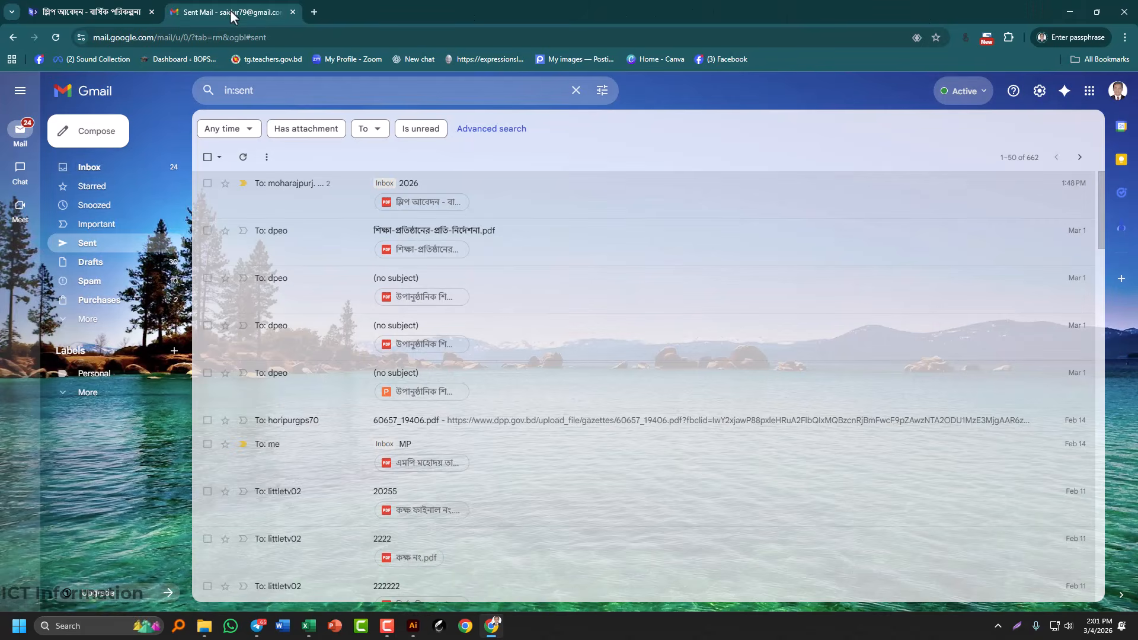
{"action": "left_click", "coordinate": [90, 148]}
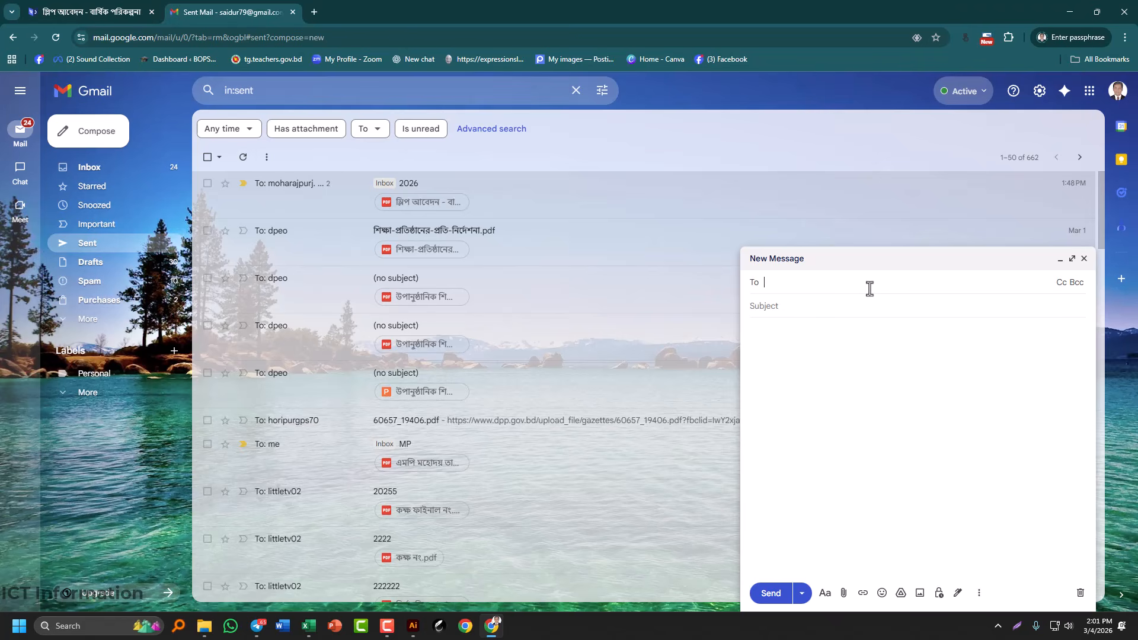
{"action": "type", "text": "sa"}
{"action": "left_click", "coordinate": [889, 326]}
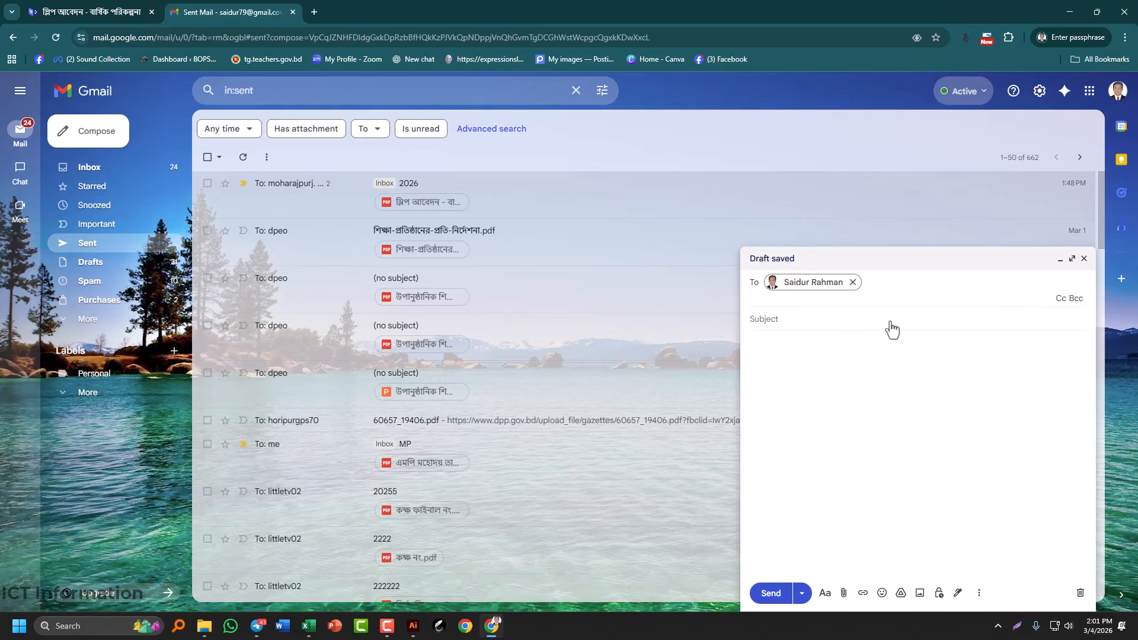
Step: Attach "হরিপুর স্লিপ আবেদন - বার্ষিক পরিকল্পনা.pdf" from the Desktop to the message
{"action": "left_click", "coordinate": [843, 593]}
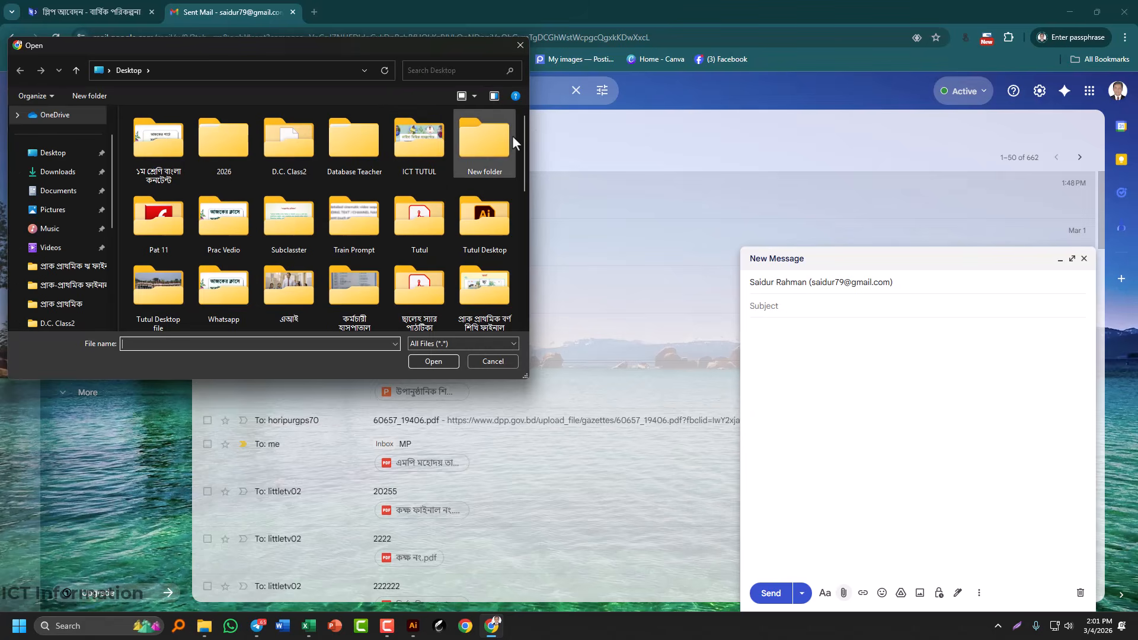
{"action": "left_click_drag", "start_coordinate": [523, 138], "coordinate": [504, 285]}
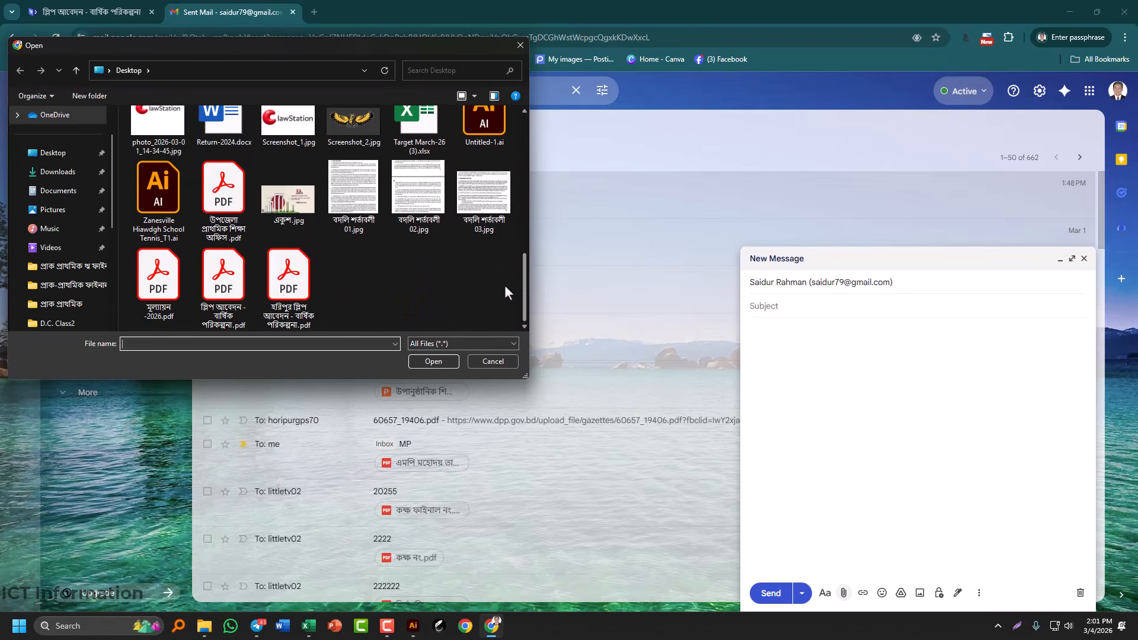
{"action": "left_click", "coordinate": [274, 300]}
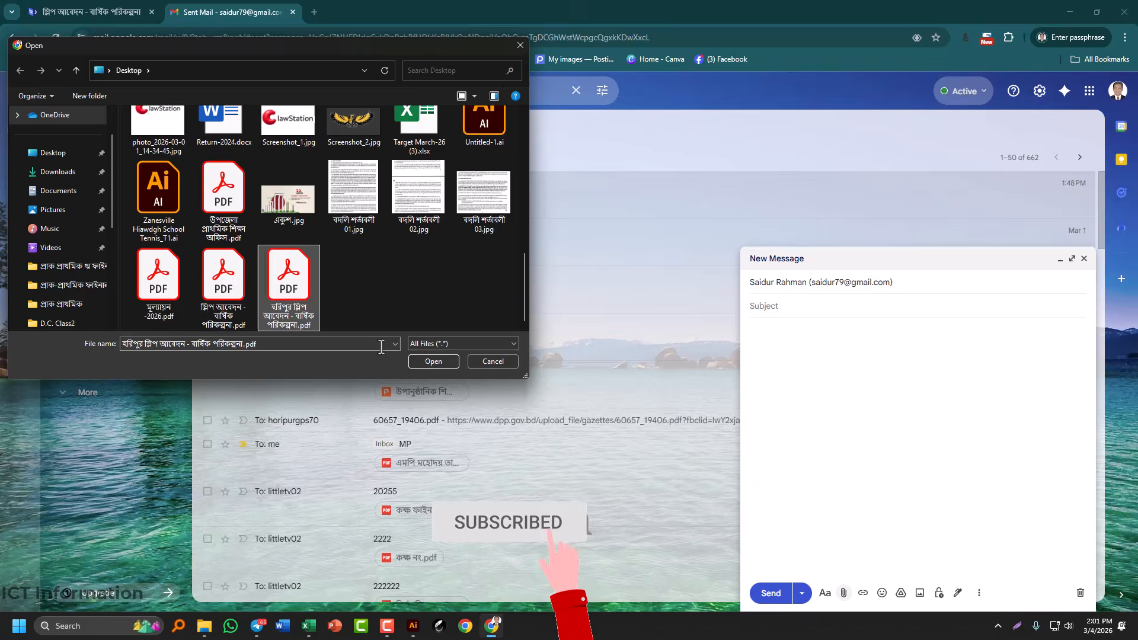
{"action": "left_click", "coordinate": [439, 361]}
Step: Send the message with the subject 2025-2026 and check for it in the inbox
{"action": "left_click", "coordinate": [826, 306]}
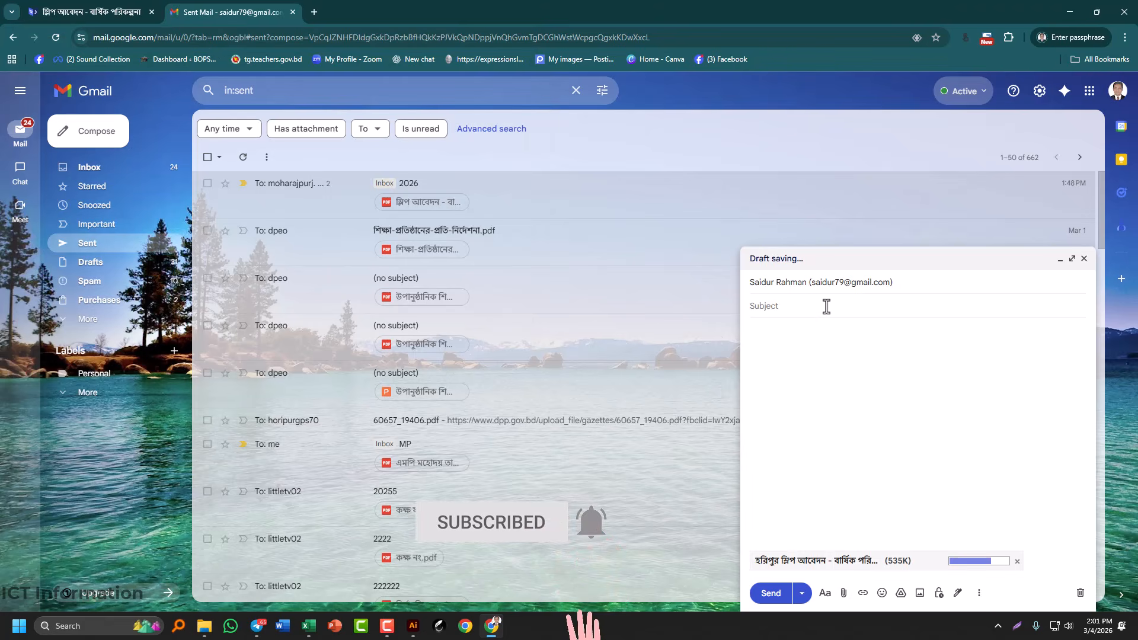
{"action": "type", "text": "202"}
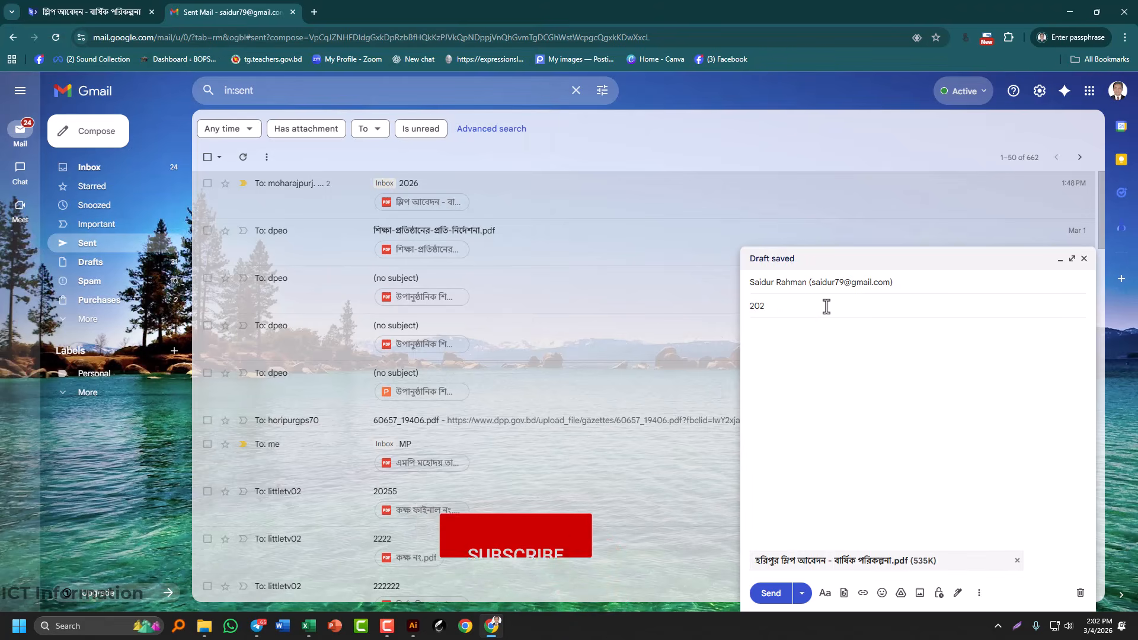
{"action": "type", "text": "5-202"}
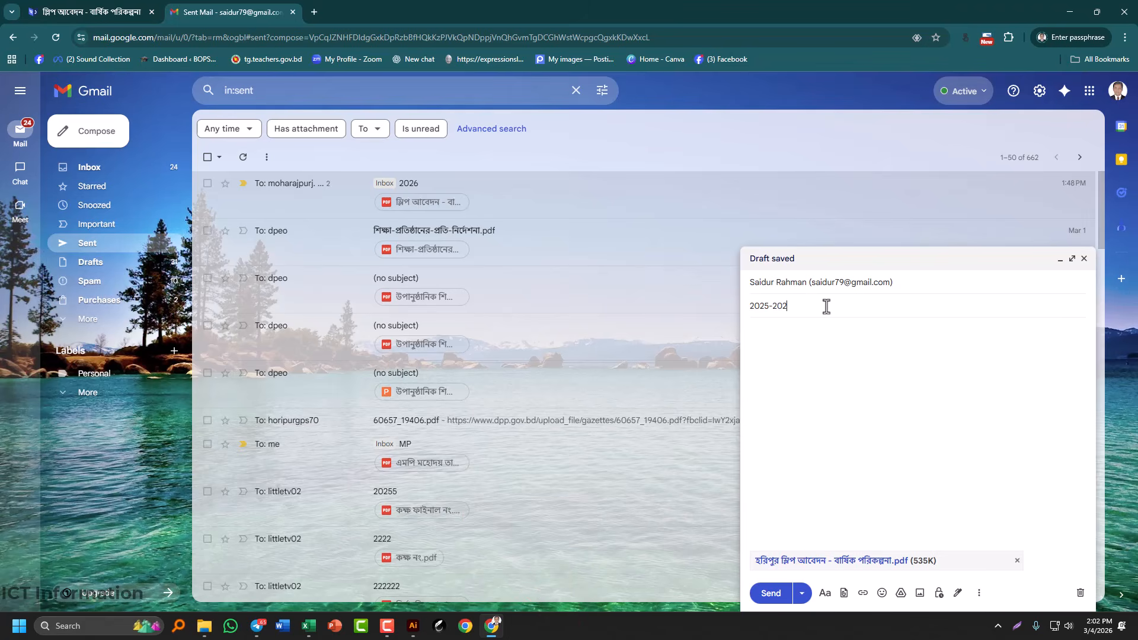
{"action": "type", "text": "6"}
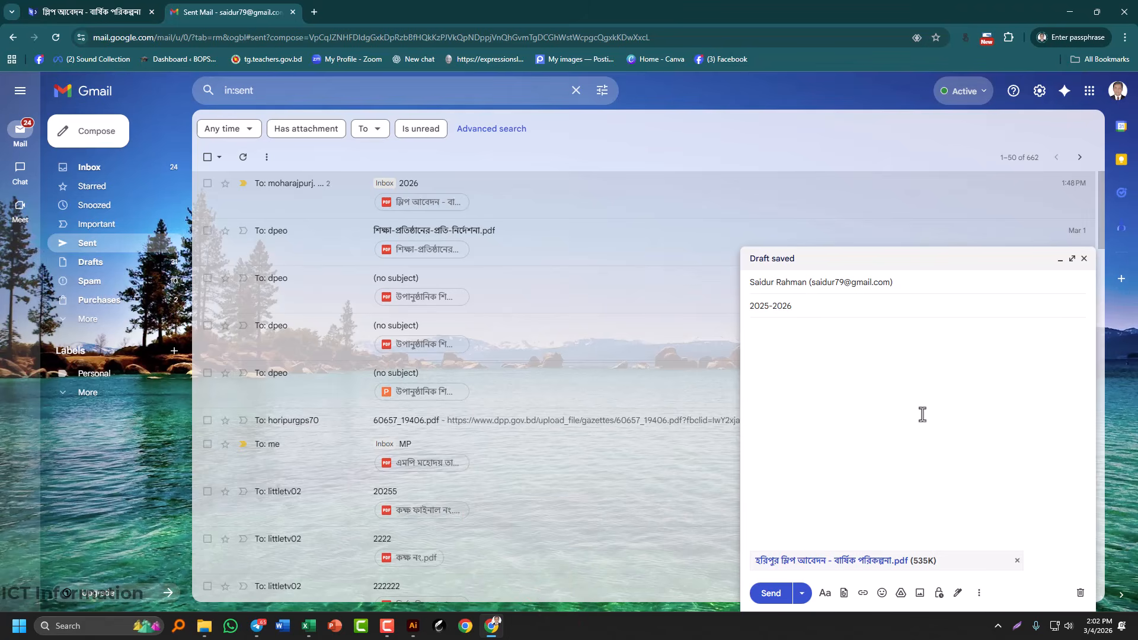
{"action": "left_click", "coordinate": [771, 593]}
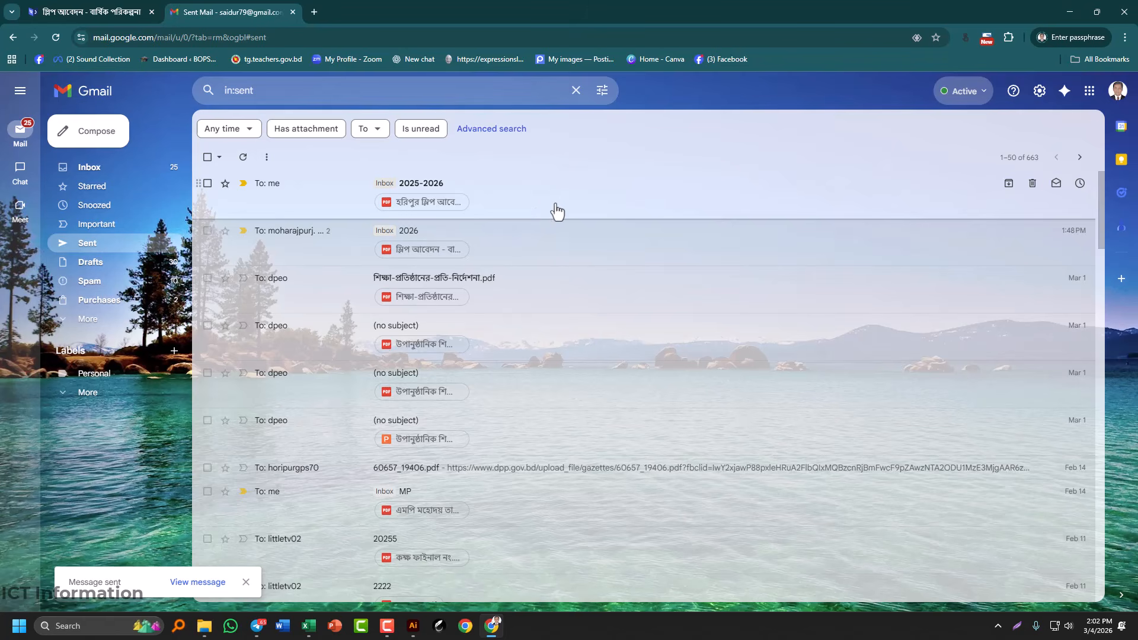
{"action": "left_click", "coordinate": [90, 170]}
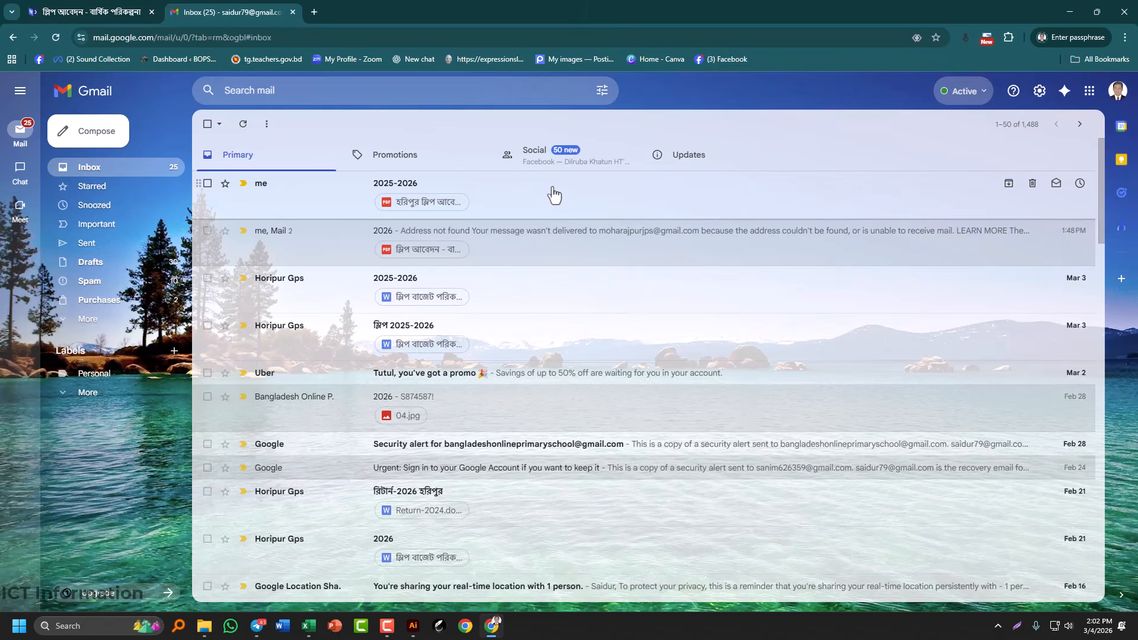
Step: Return to the IPEMIS SLIP application page and look over the annual plan's general and student information
{"action": "left_click", "coordinate": [80, 16]}
{"action": "scroll", "coordinate": [514, 315], "scroll_direction": "down", "scroll_amount": 3}
{"action": "scroll", "coordinate": [514, 316], "scroll_direction": "up", "scroll_amount": 4}
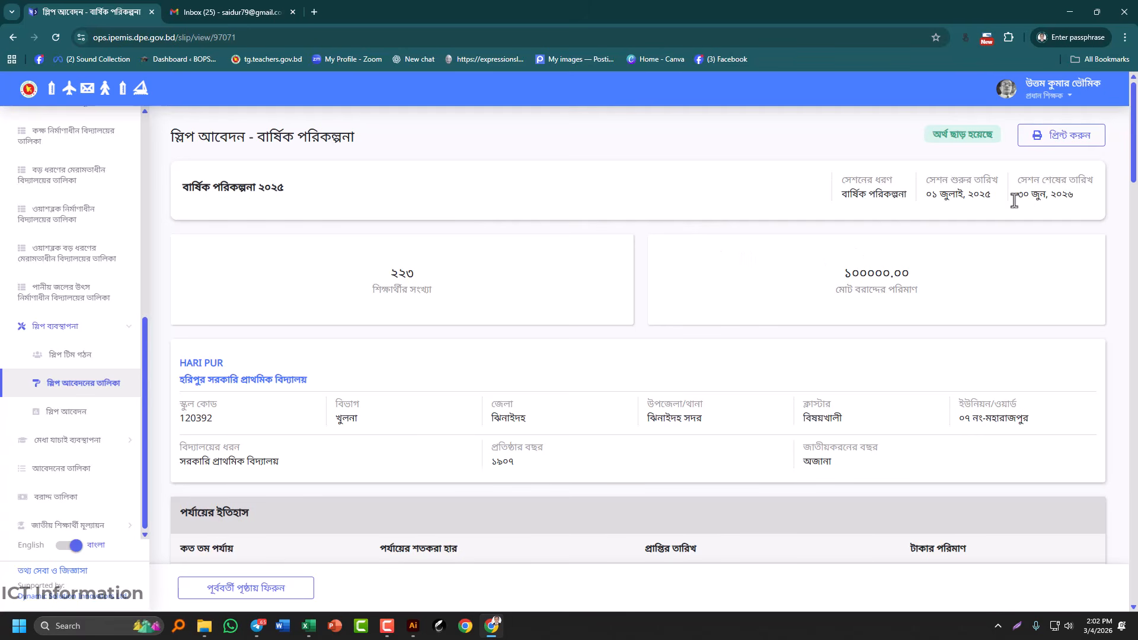
{"action": "scroll", "coordinate": [746, 282], "scroll_direction": "down", "scroll_amount": 10}
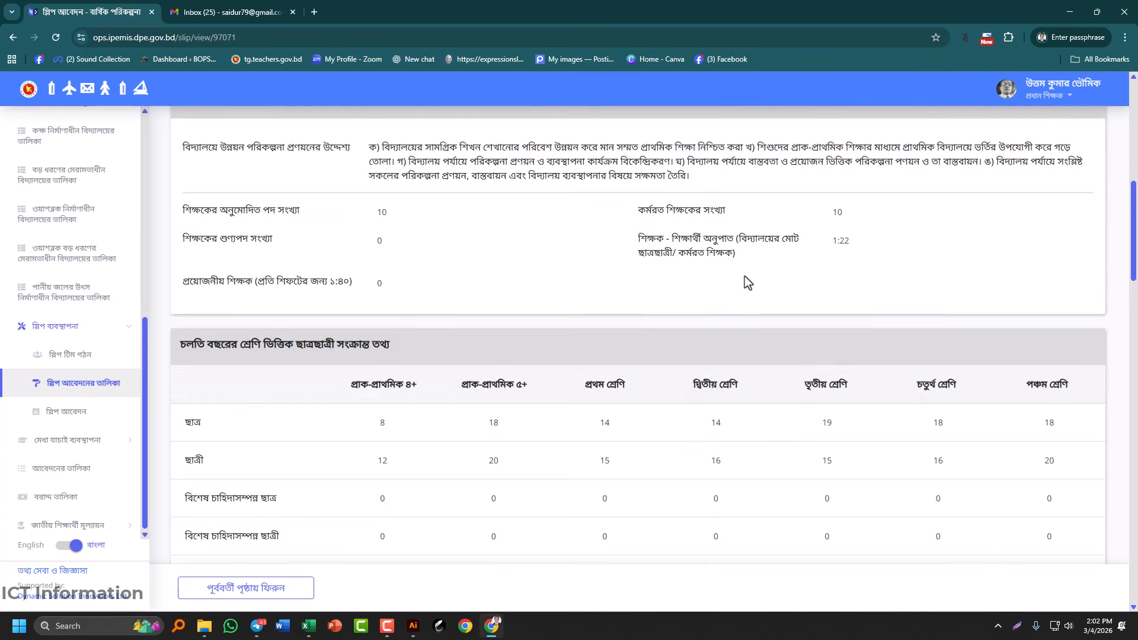
{"action": "scroll", "coordinate": [746, 277], "scroll_direction": "up", "scroll_amount": 10}
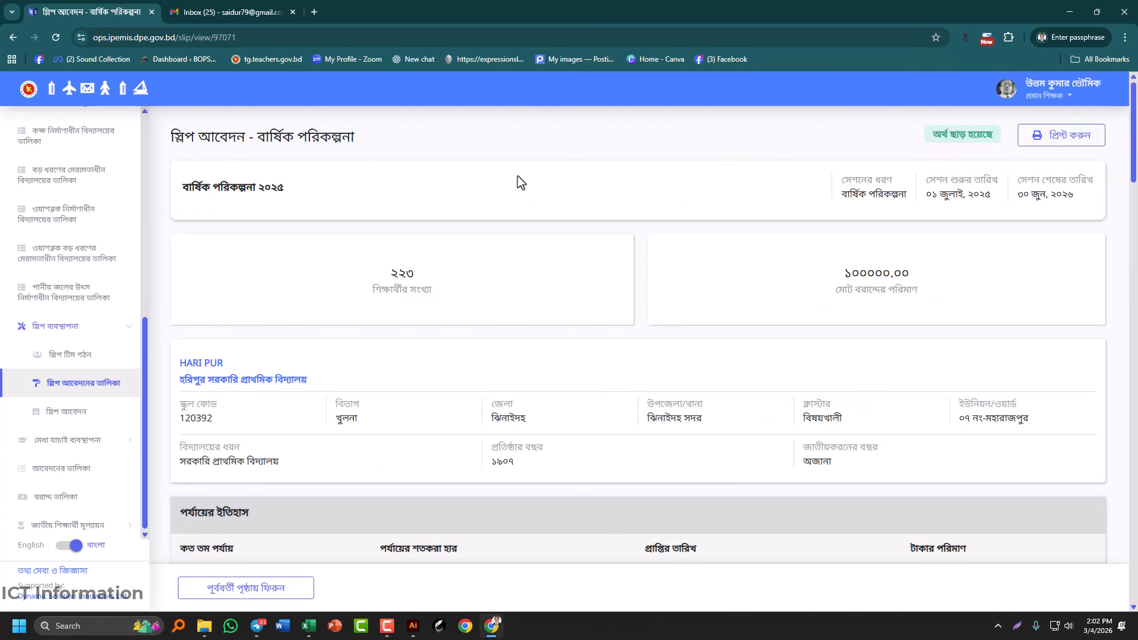